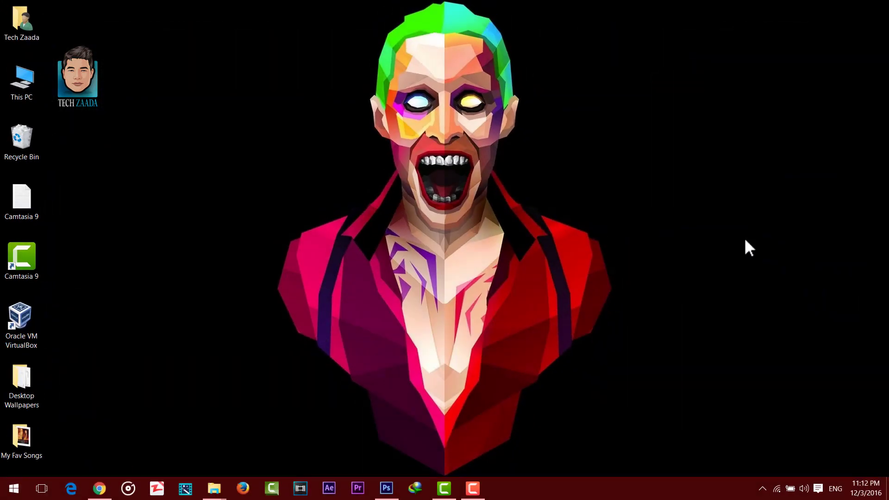
Step: Reveal the Baby Finds Coffee video's URL via Show video URL and copy it
{"action": "left_click", "coordinate": [99, 490]}
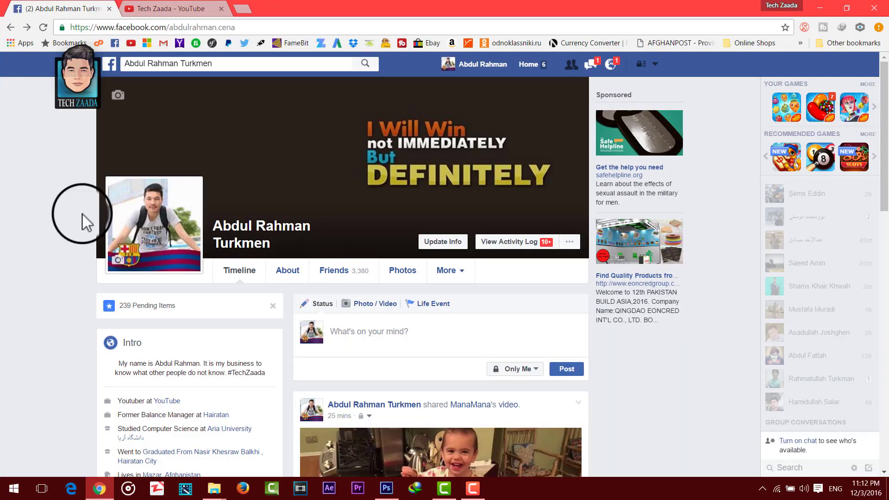
{"action": "scroll", "coordinate": [83, 215], "scroll_direction": "down", "scroll_amount": 1}
{"action": "scroll", "coordinate": [83, 215], "scroll_direction": "down", "scroll_amount": 1}
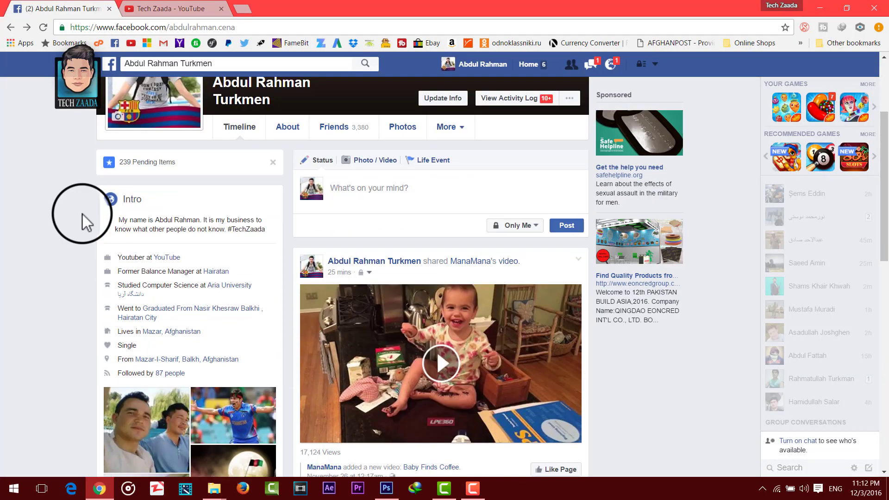
{"action": "scroll", "coordinate": [82, 215], "scroll_direction": "down", "scroll_amount": 1}
{"action": "scroll", "coordinate": [82, 214], "scroll_direction": "down", "scroll_amount": 1}
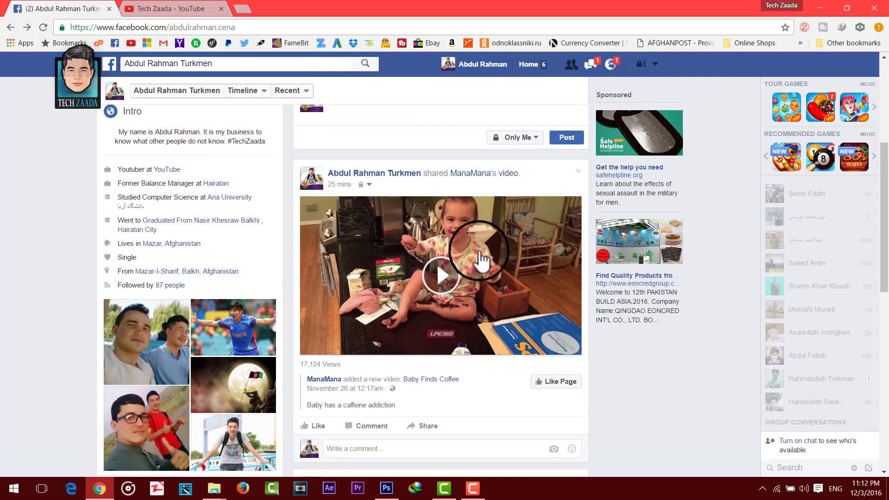
{"action": "right_click", "coordinate": [457, 227]}
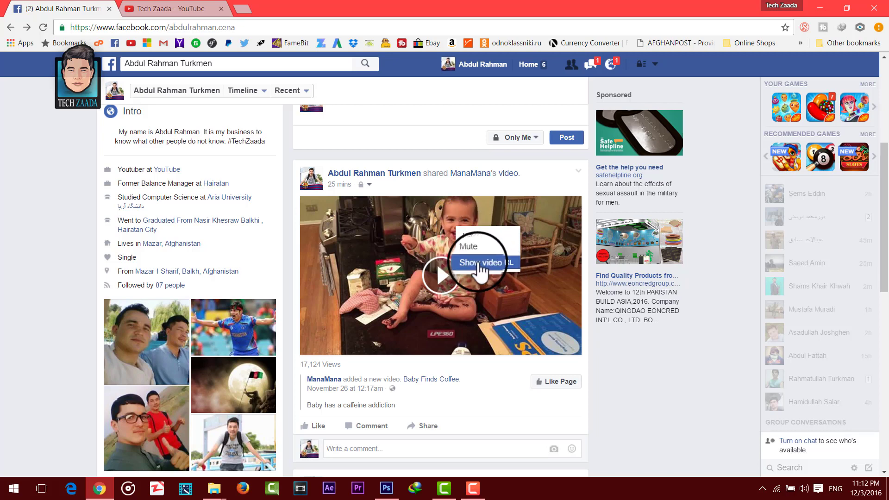
{"action": "left_click", "coordinate": [509, 267]}
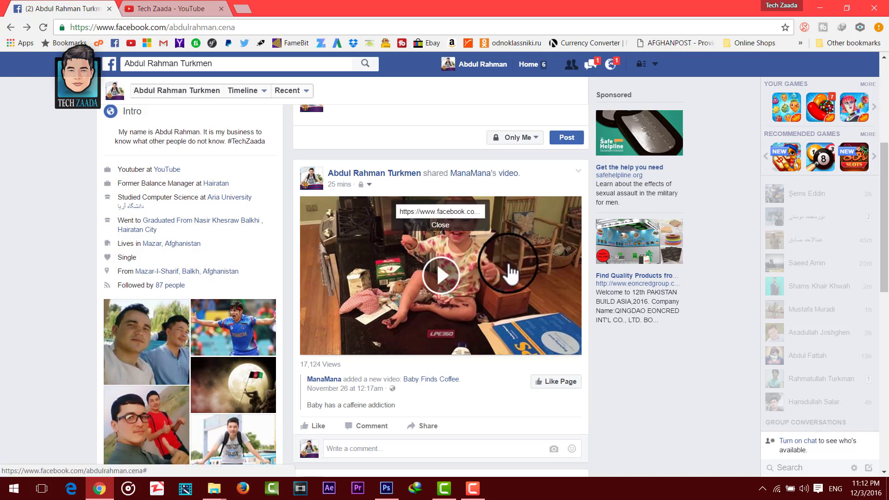
{"action": "left_click", "coordinate": [472, 211]}
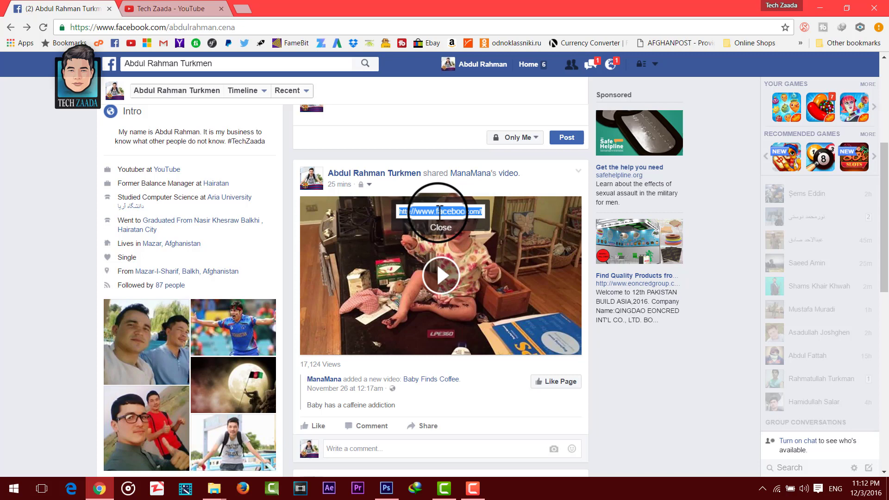
{"action": "right_click", "coordinate": [439, 212]}
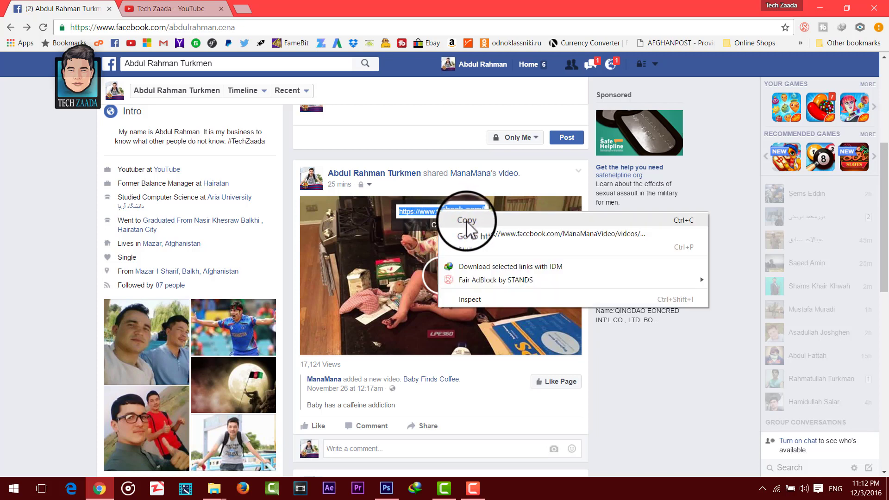
{"action": "left_click", "coordinate": [466, 221]}
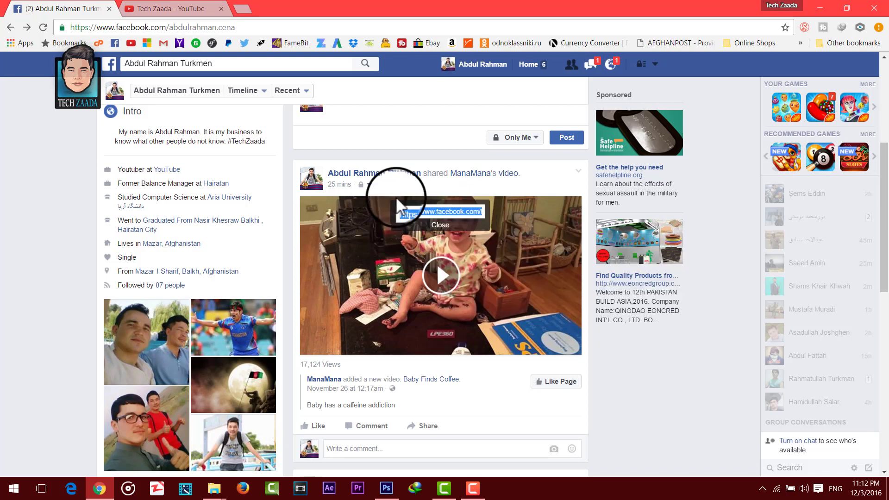
Step: Load the copied video address in a new tab, switching 'www' to 'm' for m.facebook.com
{"action": "left_click", "coordinate": [246, 11]}
{"action": "right_click", "coordinate": [239, 26]}
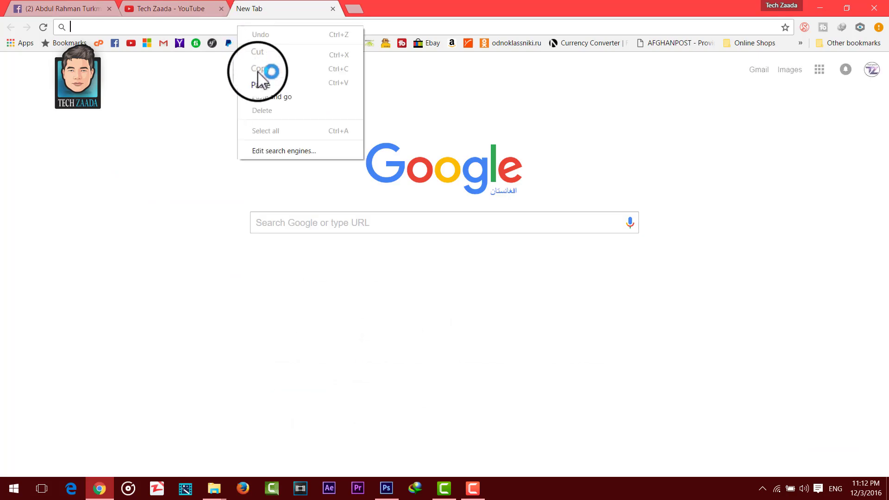
{"action": "left_click", "coordinate": [259, 82]}
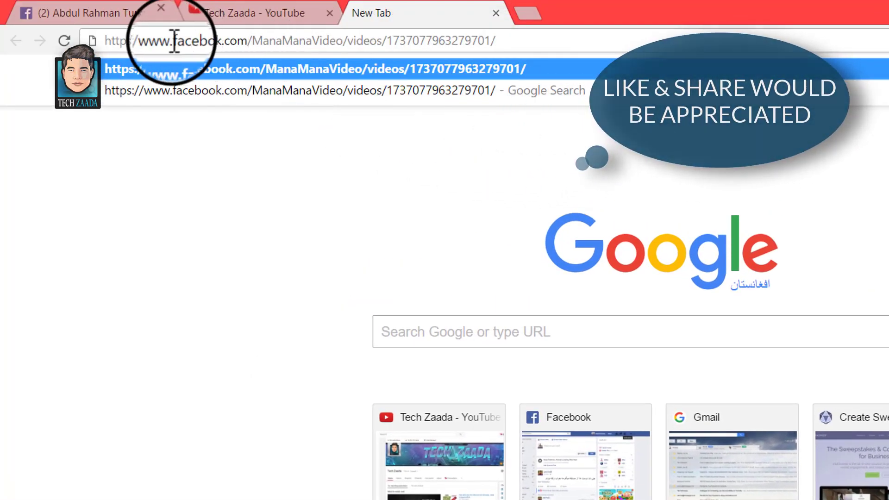
{"action": "key", "text": "Return"}
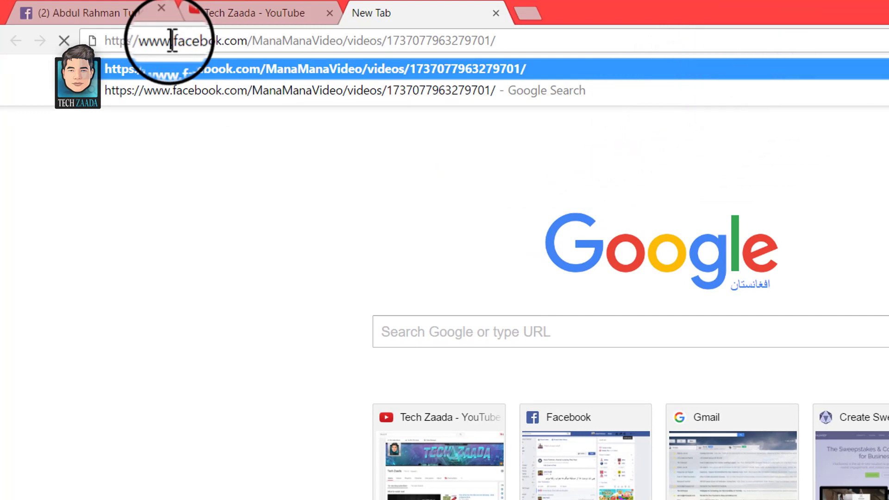
{"action": "left_click_drag", "start_coordinate": [171, 41], "coordinate": [148, 40]}
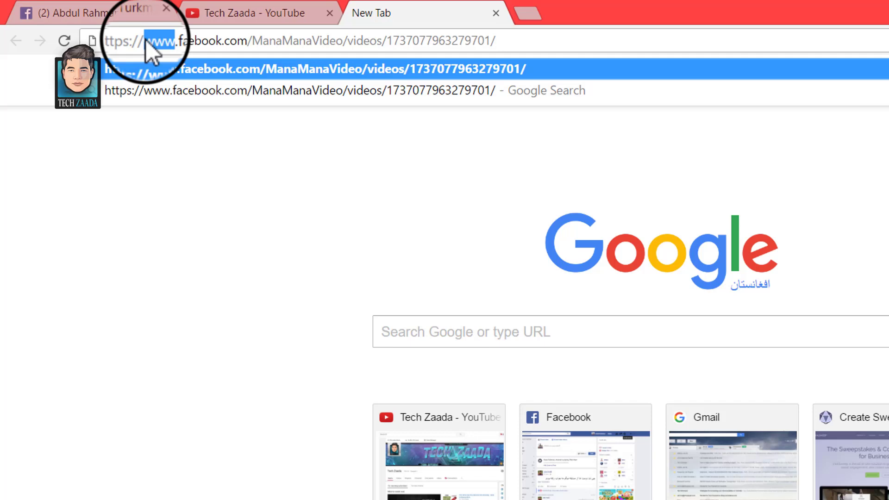
{"action": "type", "text": "m"}
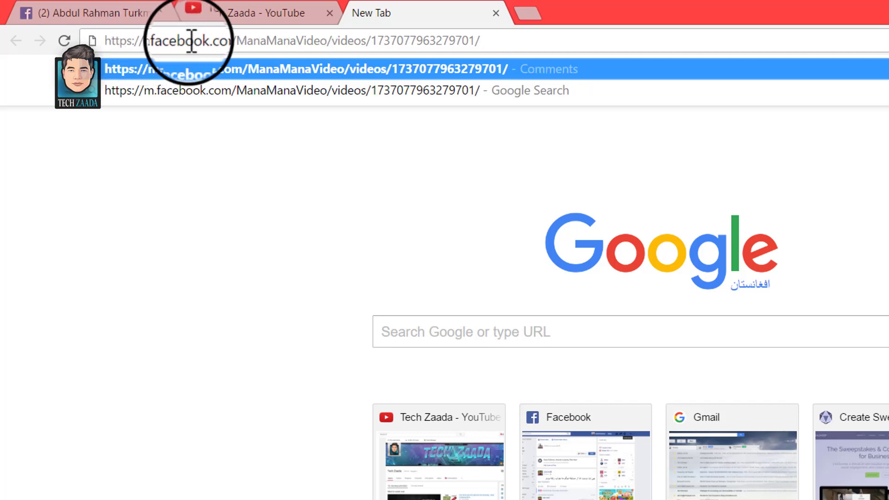
{"action": "key", "text": "Return"}
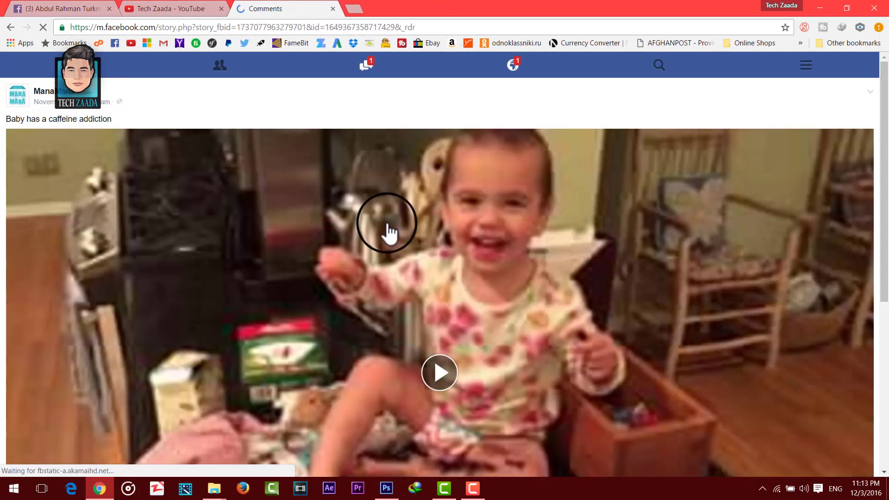
{"action": "scroll", "coordinate": [387, 232], "scroll_direction": "down", "scroll_amount": 1}
{"action": "scroll", "coordinate": [386, 232], "scroll_direction": "down", "scroll_amount": 1}
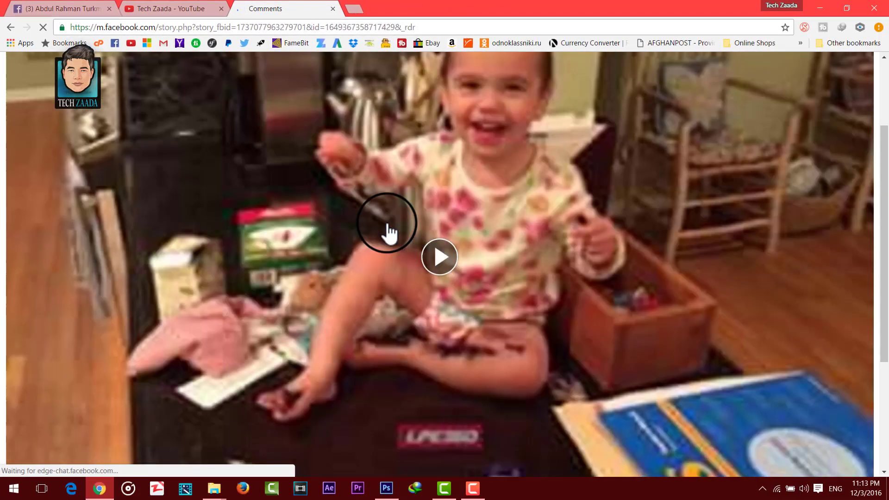
{"action": "scroll", "coordinate": [387, 232], "scroll_direction": "down", "scroll_amount": 1}
{"action": "scroll", "coordinate": [387, 232], "scroll_direction": "down", "scroll_amount": 1}
{"action": "scroll", "coordinate": [387, 226], "scroll_direction": "up", "scroll_amount": 1}
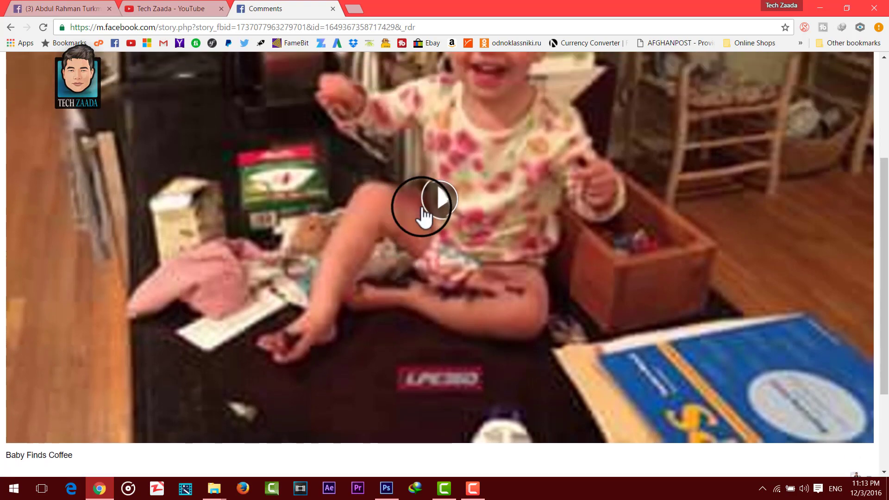
Step: Play the video on the mobile page and pause it about two seconds in
{"action": "left_click", "coordinate": [441, 208]}
{"action": "left_click", "coordinate": [16, 434]}
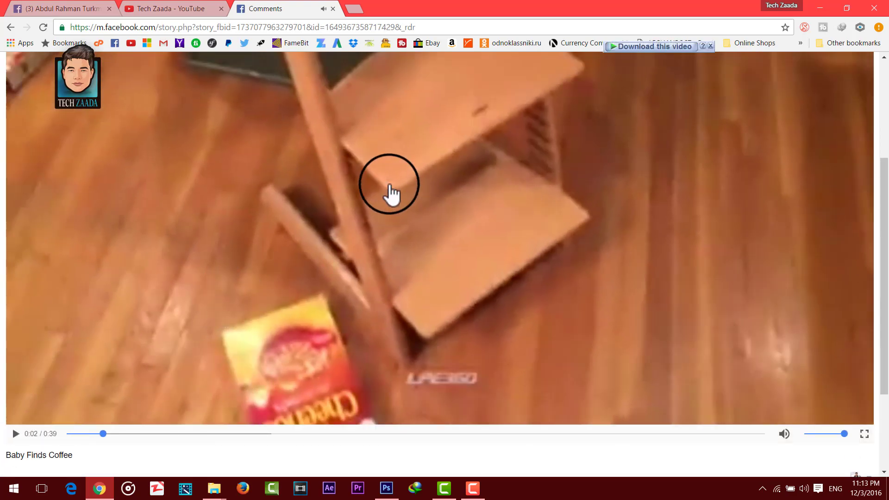
Step: Save the video to the Desktop as an MP4 file named 'video'
{"action": "right_click", "coordinate": [415, 161]}
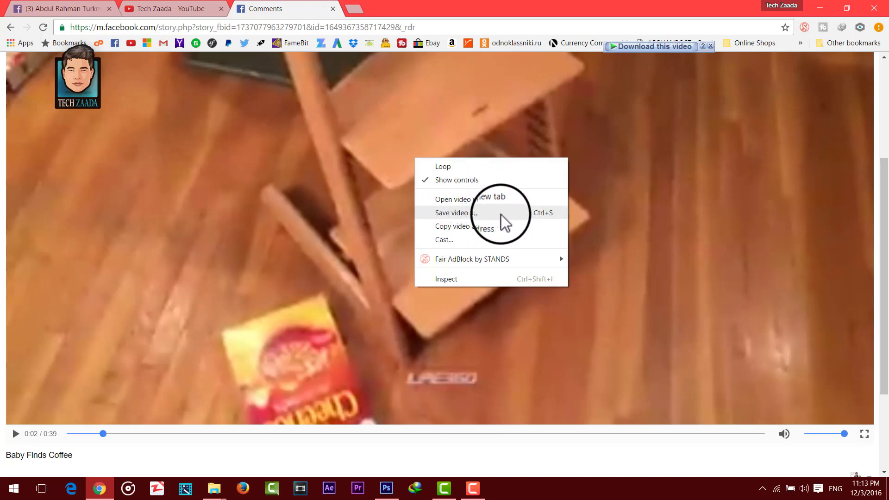
{"action": "left_click", "coordinate": [501, 214]}
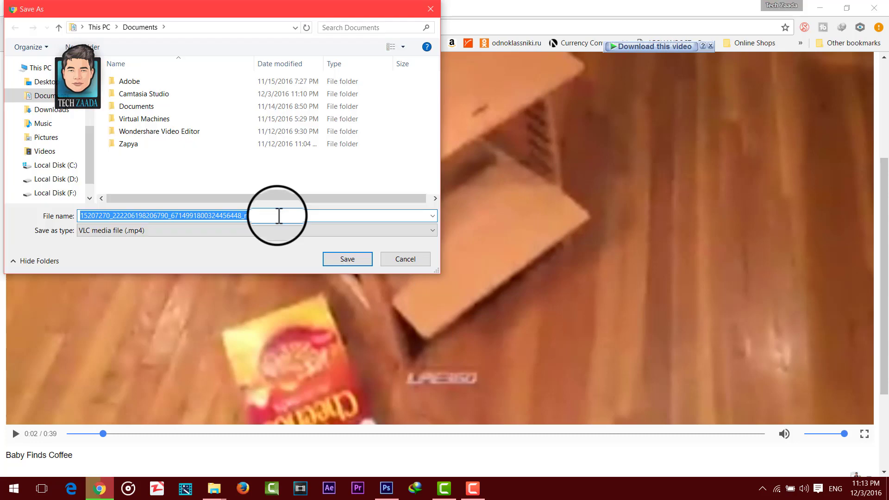
{"action": "type", "text": "video"}
{"action": "left_click", "coordinate": [42, 81]}
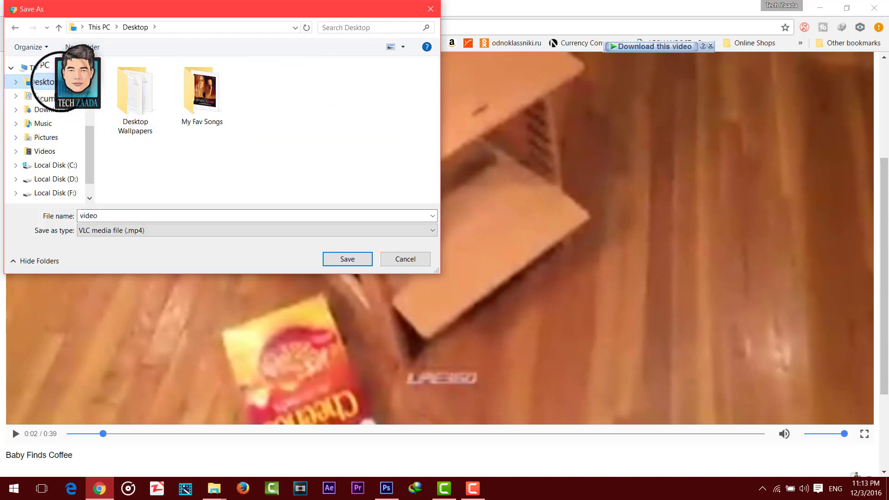
{"action": "left_click", "coordinate": [349, 262]}
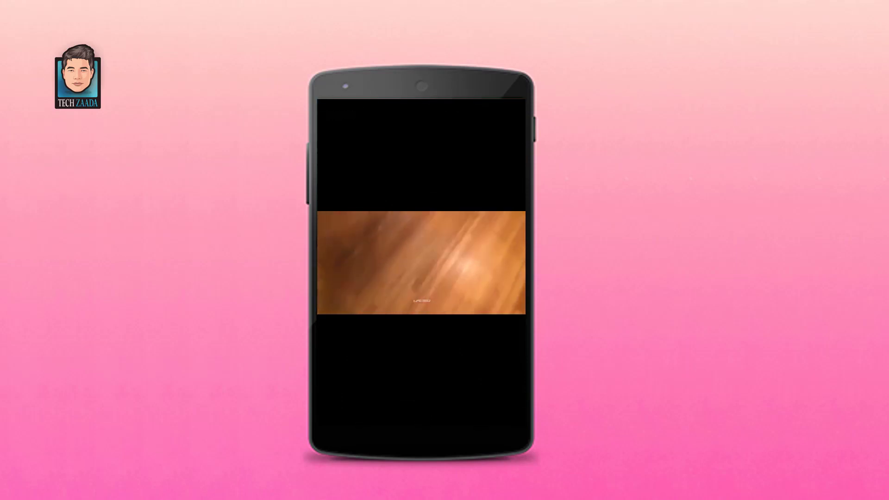
Step: Close the phone video playback and return to the Windows desktop
{"action": "left_click", "coordinate": [421, 263]}
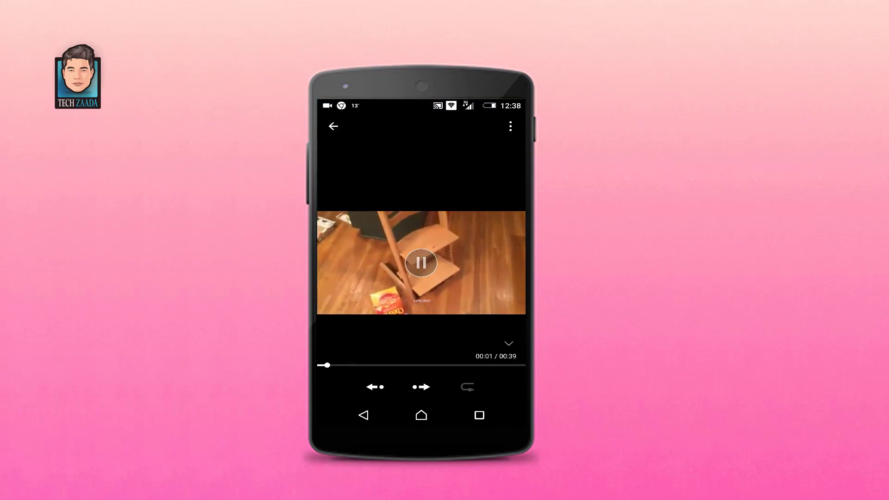
{"action": "left_click", "coordinate": [362, 415]}
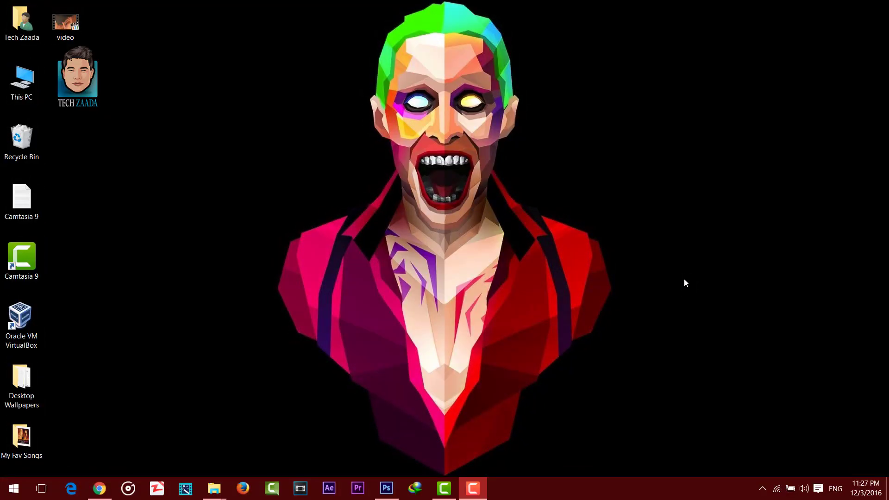